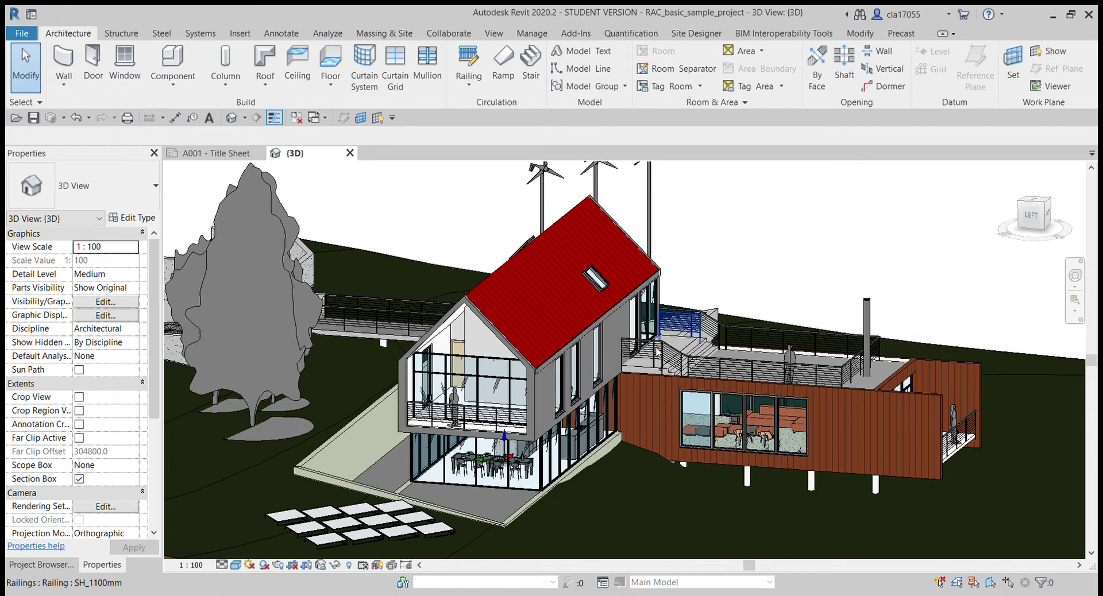
Zoom and orbit the 3D view so the glazed gable end under the red roof faces front
{"action": "scroll", "coordinate": [519, 411], "scroll_direction": "up", "scroll_amount": 2}
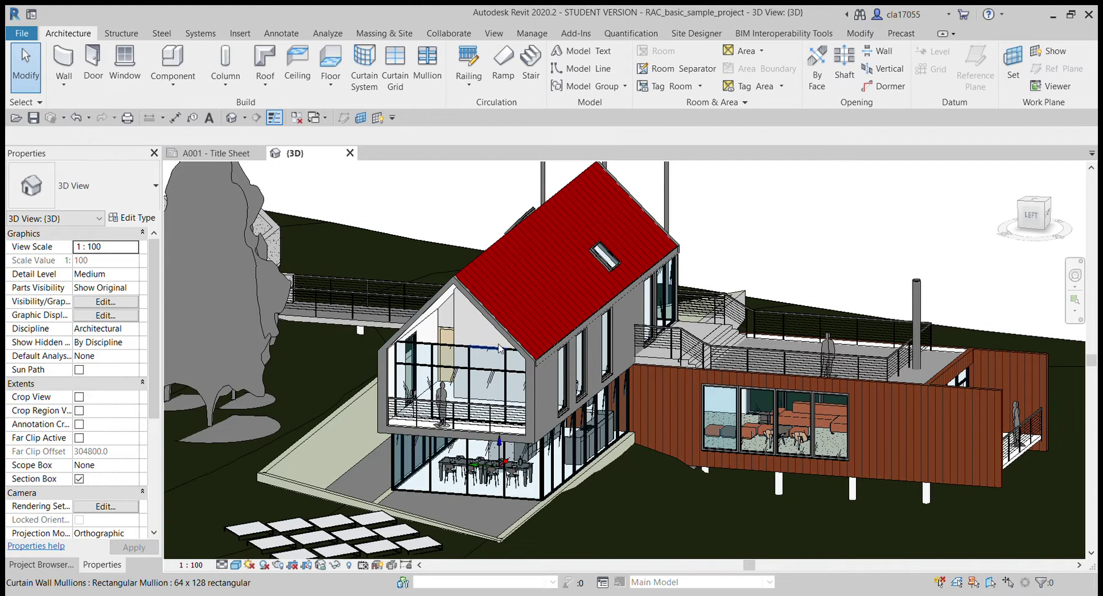
{"action": "middle_click_drag", "start_coordinate": [470, 369], "coordinate": [435, 356], "text": "shift"}
{"action": "scroll", "coordinate": [436, 356], "scroll_direction": "up", "scroll_amount": 3}
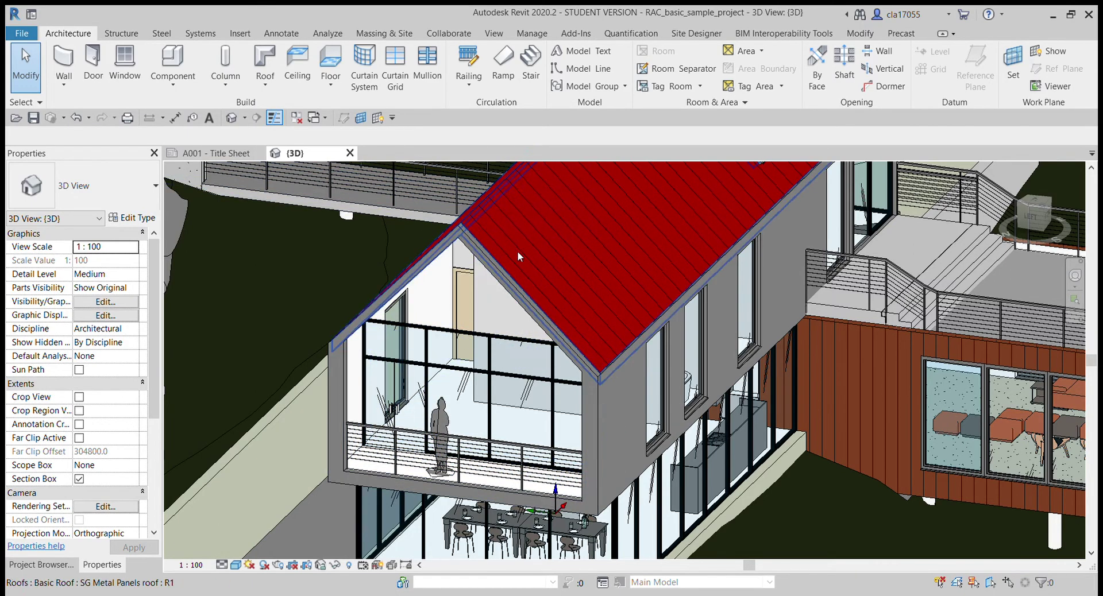
{"action": "middle_click_drag", "start_coordinate": [526, 415], "coordinate": [531, 341], "text": "shift"}
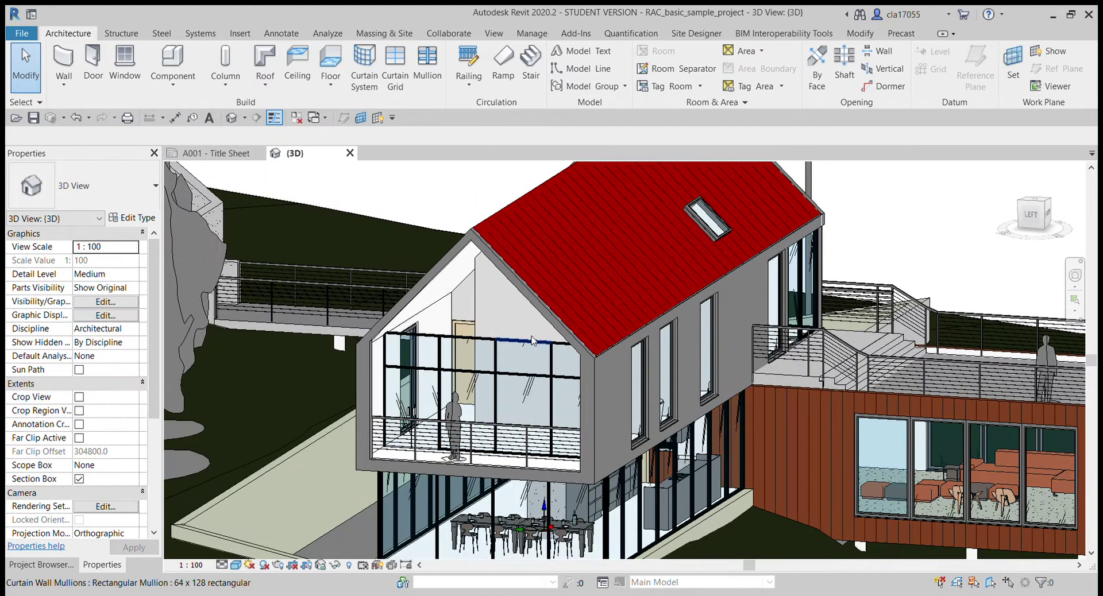
Attach the gable curtain wall's top to the red roof, then clear the selection
{"action": "left_click", "coordinate": [526, 368]}
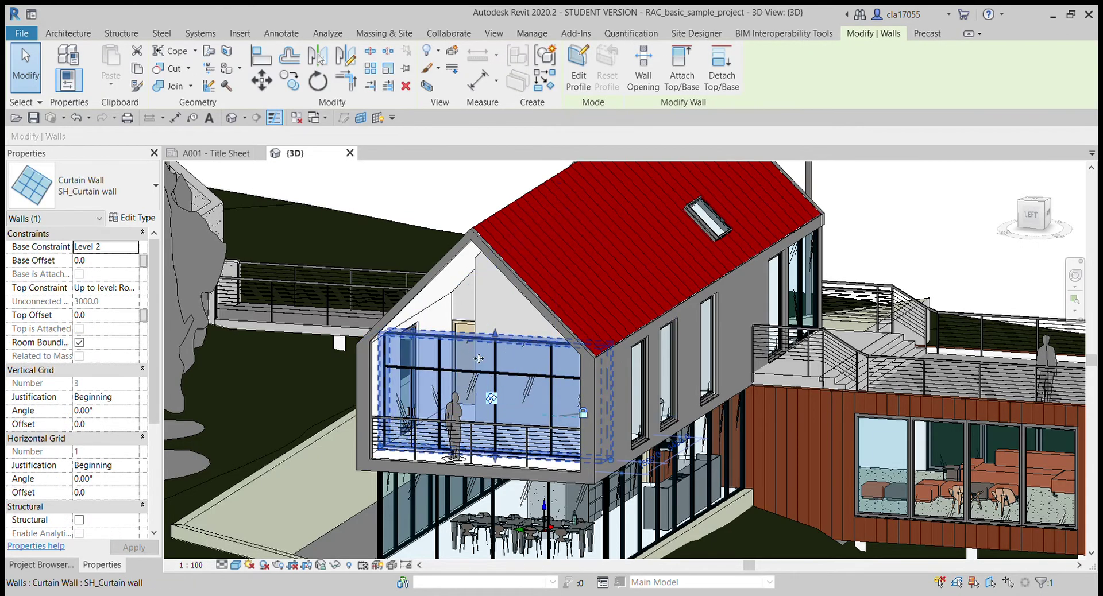
{"action": "left_click", "coordinate": [684, 67]}
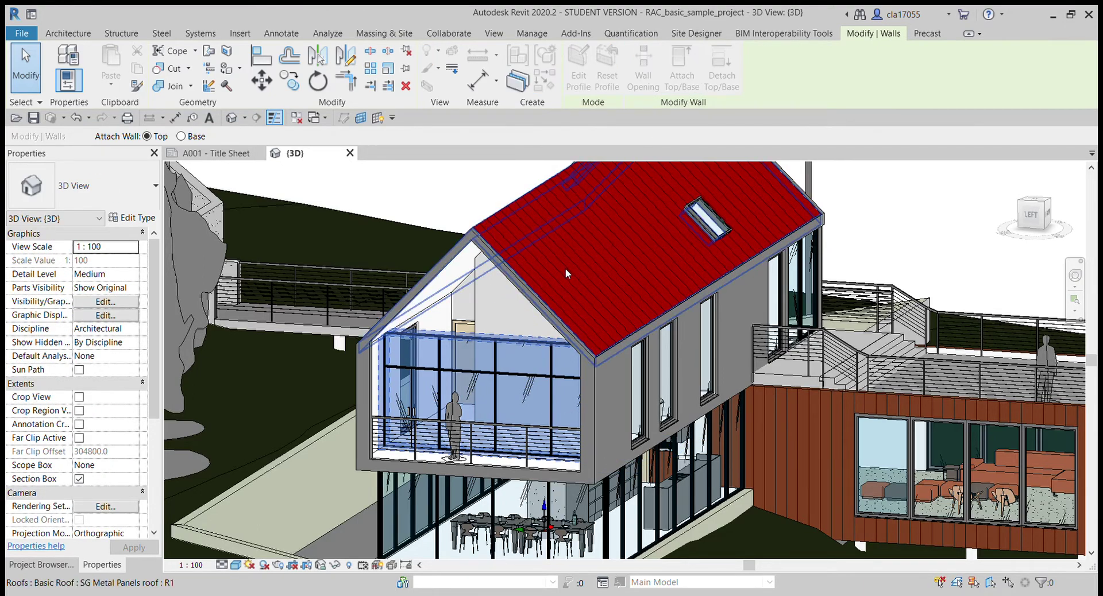
{"action": "left_click", "coordinate": [564, 246]}
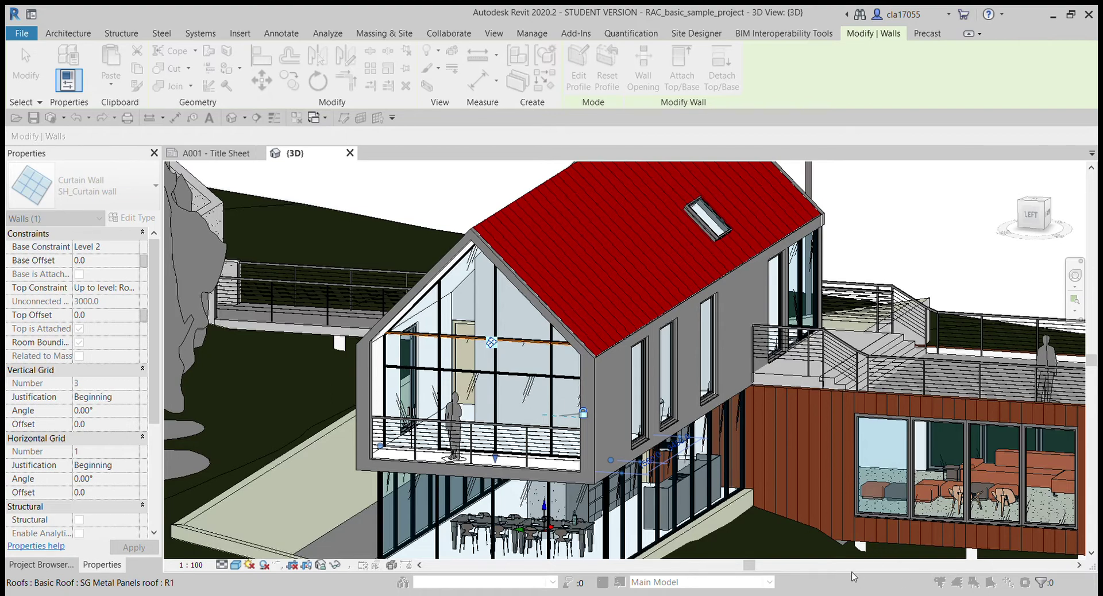
{"action": "scroll", "coordinate": [470, 369], "scroll_direction": "up", "scroll_amount": 2}
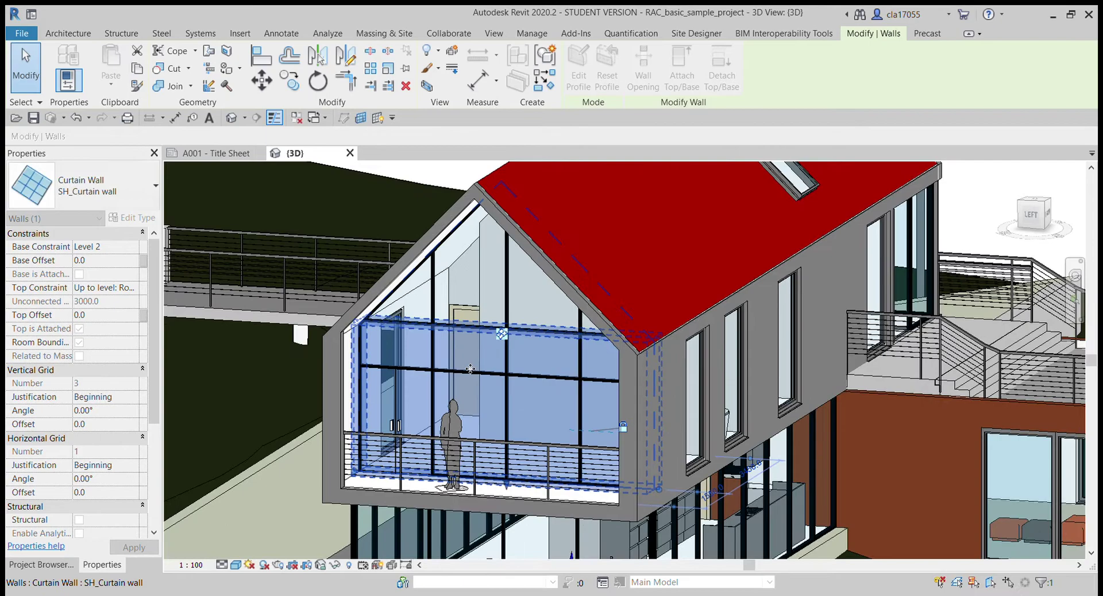
{"action": "key", "text": "Escape"}
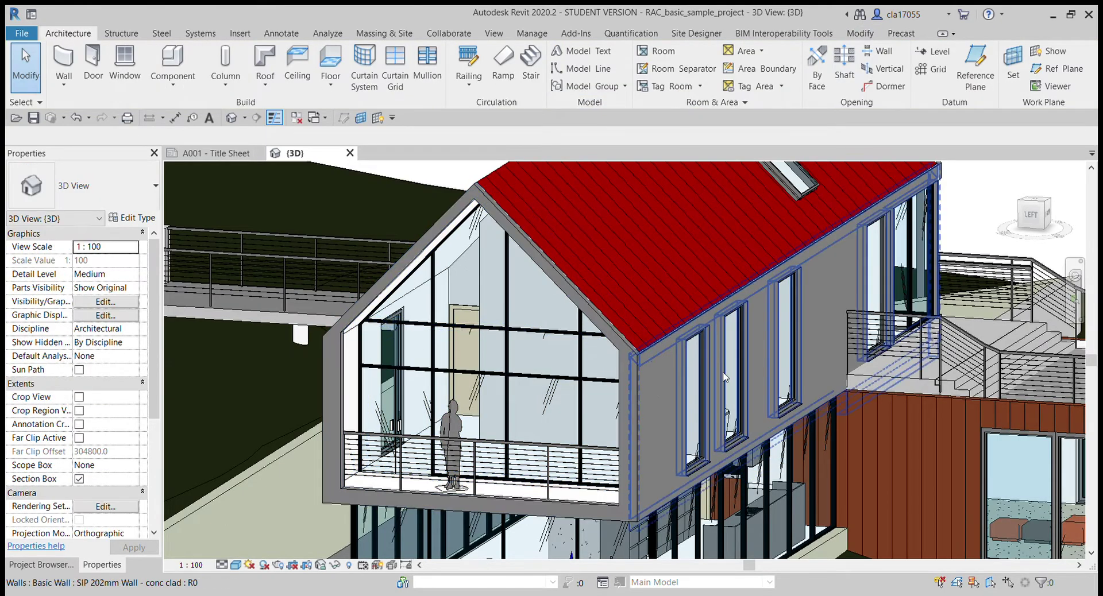
{"action": "mouse_move", "coordinate": [449, 386]}
{"action": "middle_mouse_down", "text": "shift"}
{"action": "mouse_move", "coordinate": [493, 414]}
{"action": "mouse_move", "coordinate": [458, 376]}
{"action": "middle_mouse_up", "text": "shift"}
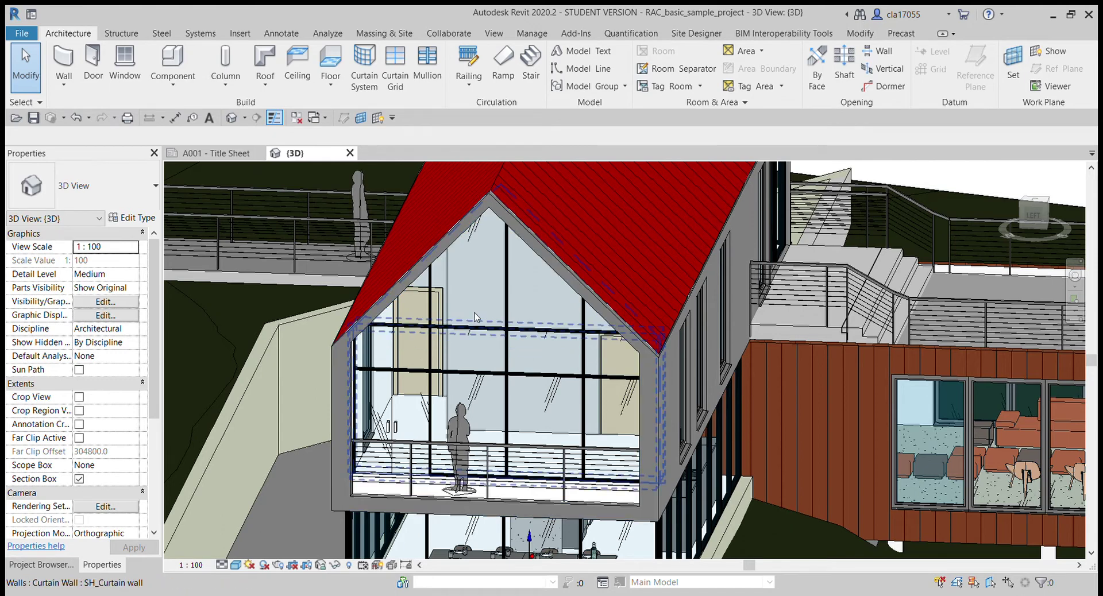
{"action": "middle_click_drag", "start_coordinate": [488, 322], "coordinate": [505, 308], "text": "shift"}
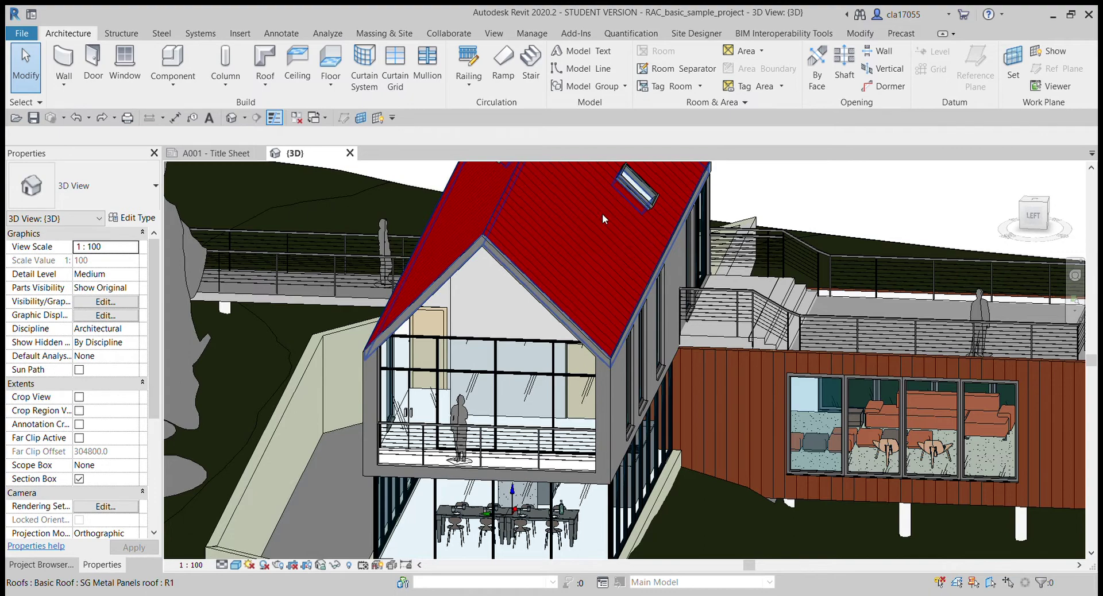
Select the gable curtain wall and enter Edit Profile mode
{"action": "left_click", "coordinate": [515, 363]}
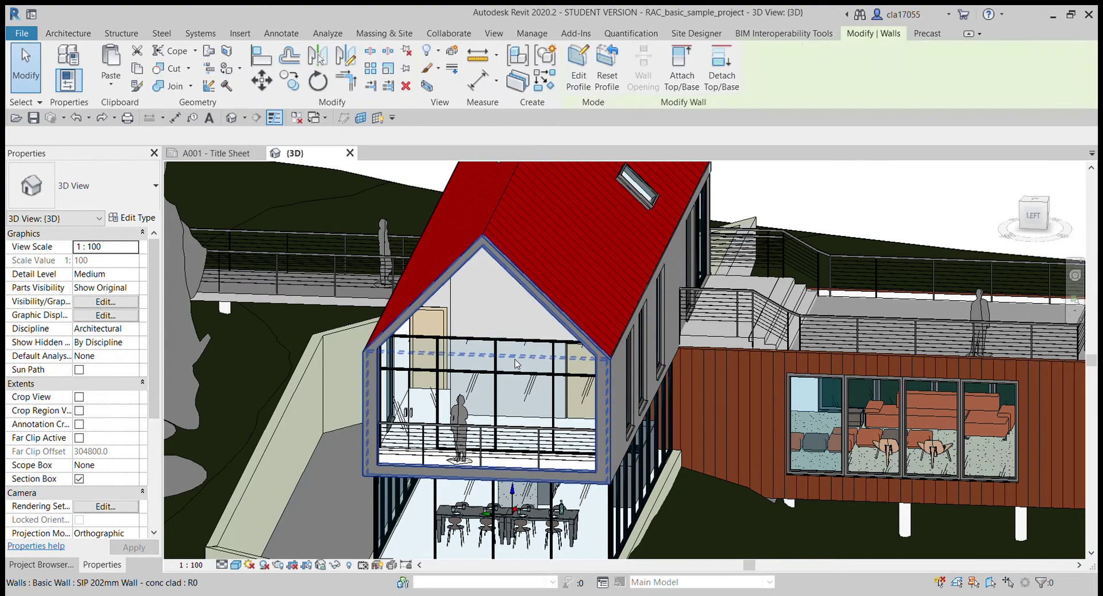
{"action": "left_click", "coordinate": [516, 355]}
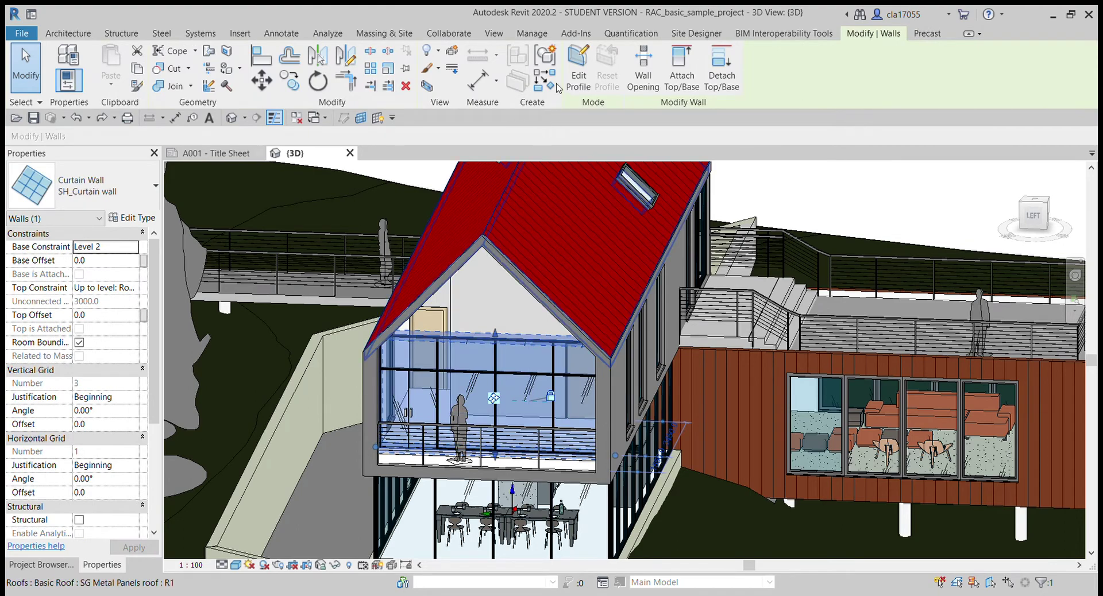
{"action": "left_click", "coordinate": [571, 64]}
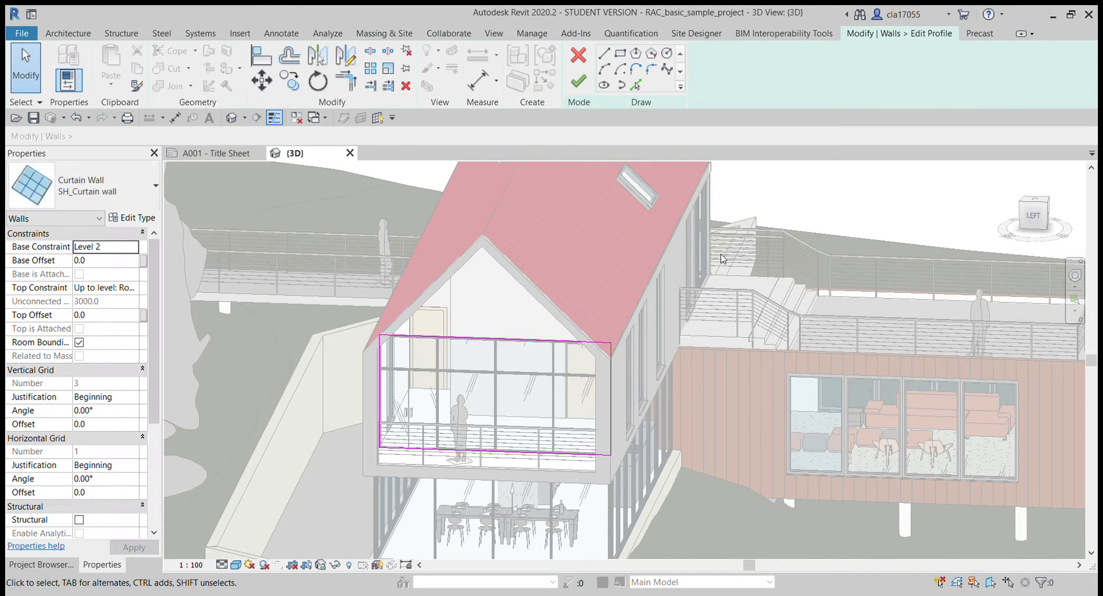
Turn to the LEFT ViewCube face and zoom onto the magenta curtain wall profile
{"action": "left_click", "coordinate": [1037, 223]}
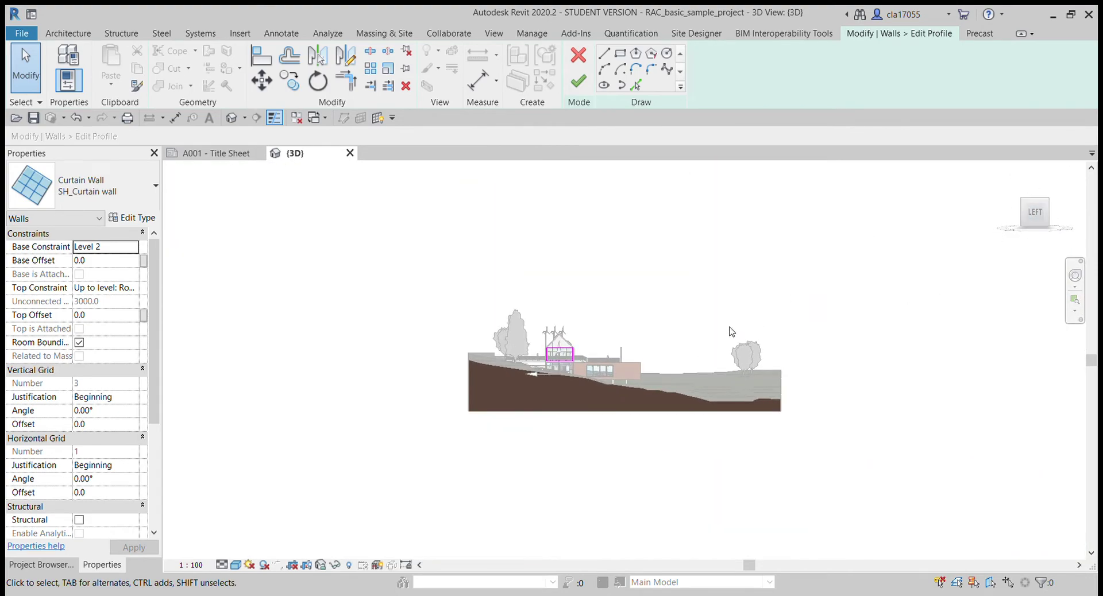
{"action": "scroll", "coordinate": [559, 356], "scroll_direction": "up", "scroll_amount": 5}
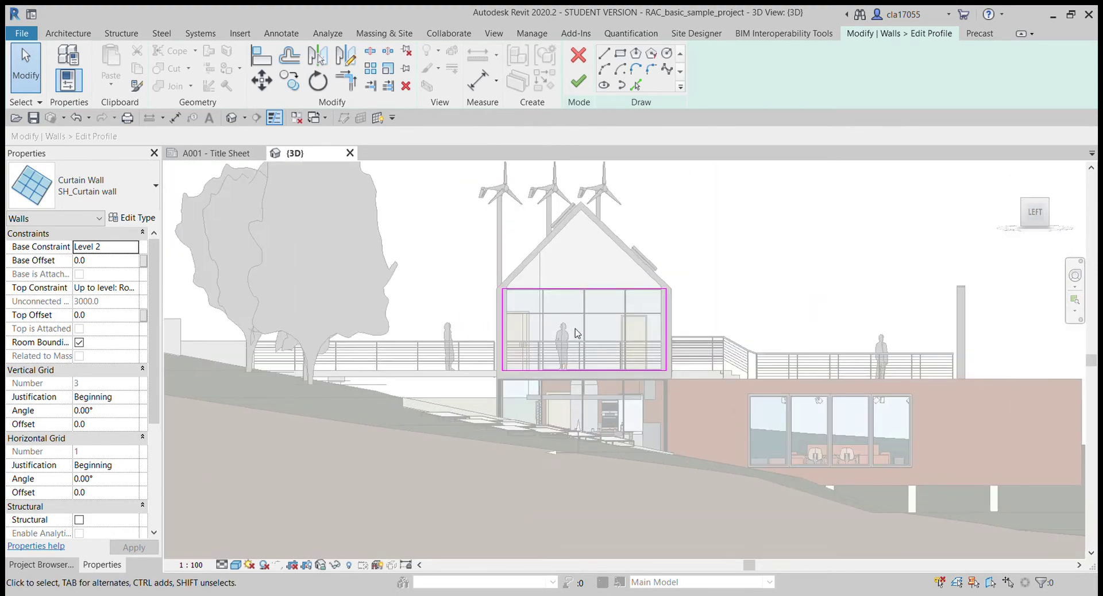
{"action": "scroll", "coordinate": [577, 334], "scroll_direction": "up", "scroll_amount": 4}
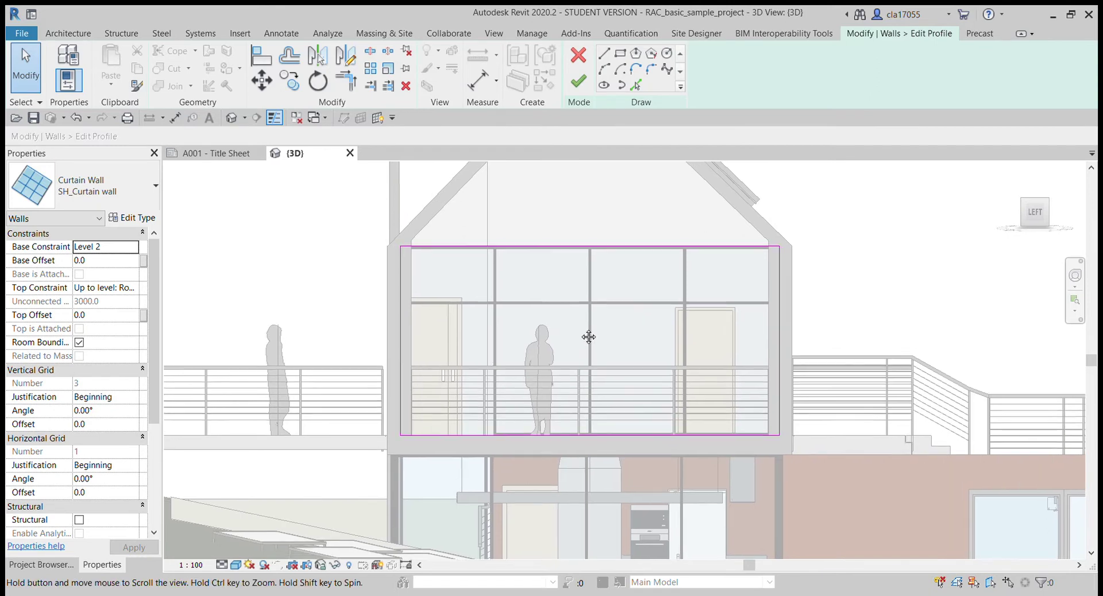
{"action": "middle_click_drag", "start_coordinate": [589, 337], "coordinate": [563, 398]}
{"action": "scroll", "coordinate": [562, 397], "scroll_direction": "up", "scroll_amount": 2}
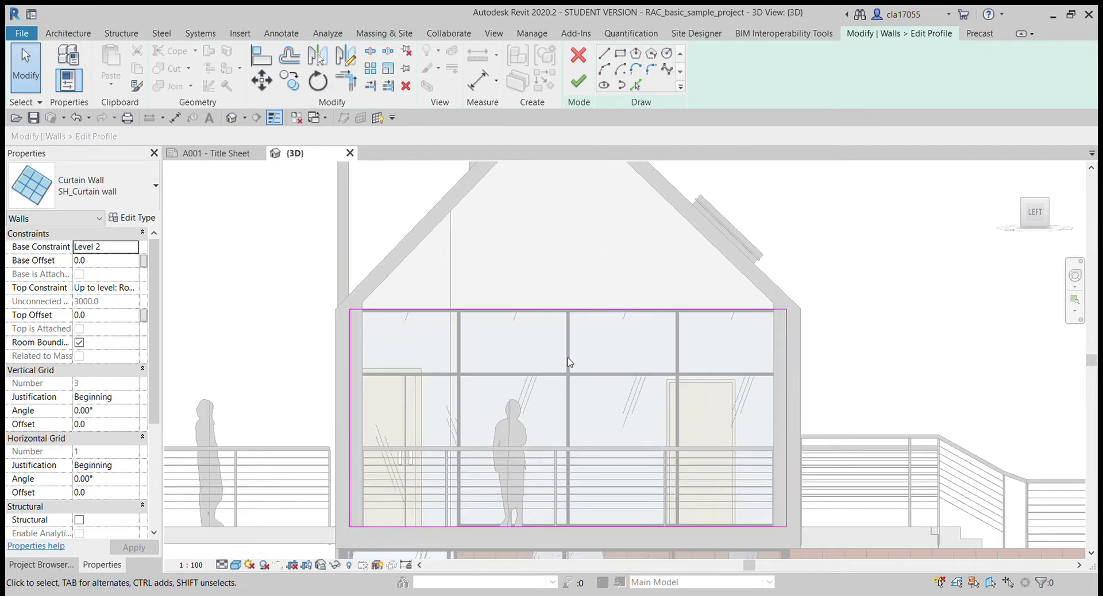
{"action": "scroll", "coordinate": [568, 360], "scroll_direction": "up", "scroll_amount": 1}
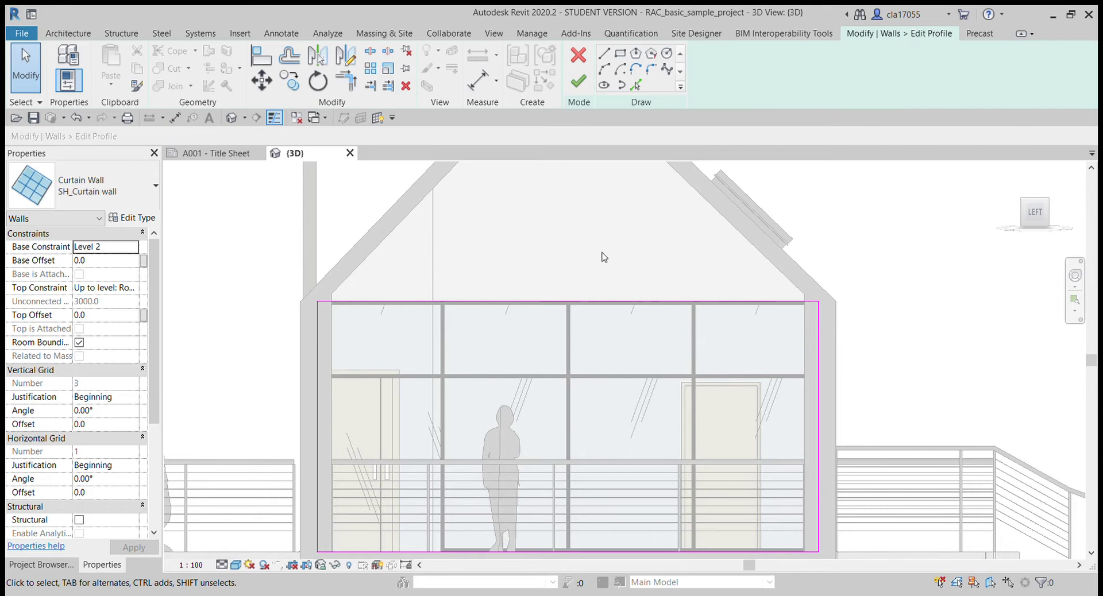
Pick the left and right roof slopes as curtain wall profile lines
{"action": "left_click", "coordinate": [637, 86]}
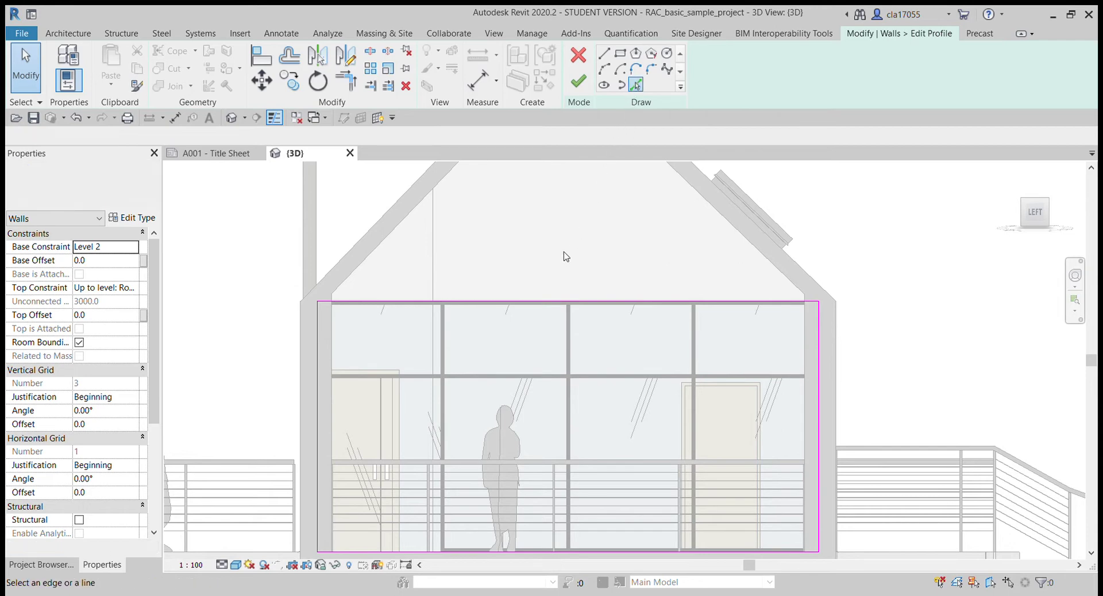
{"action": "middle_click_drag", "start_coordinate": [561, 253], "coordinate": [574, 305]}
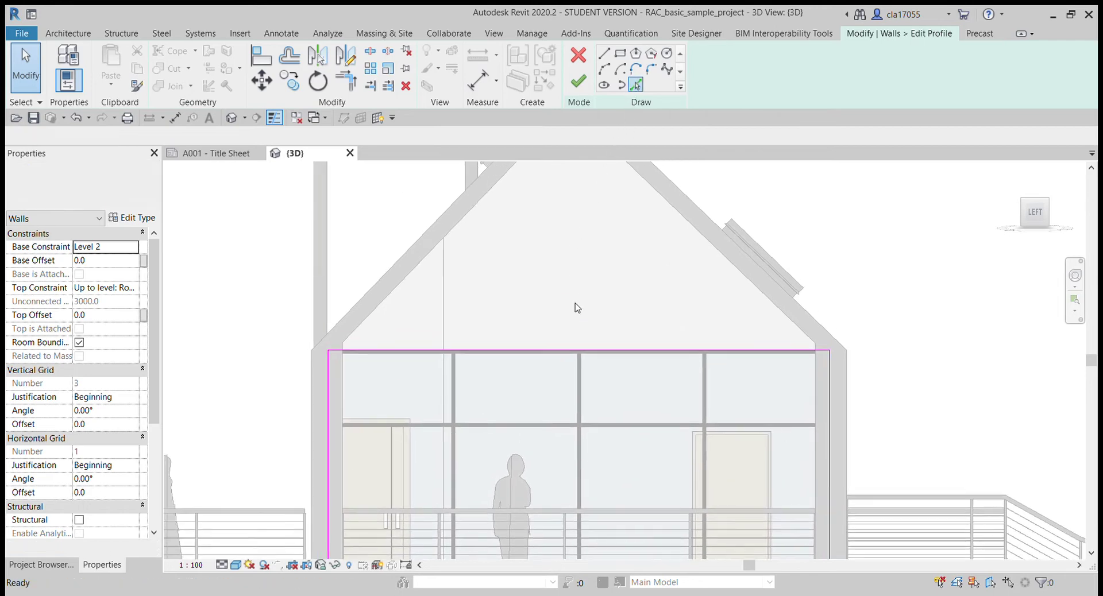
{"action": "left_click", "coordinate": [397, 304]}
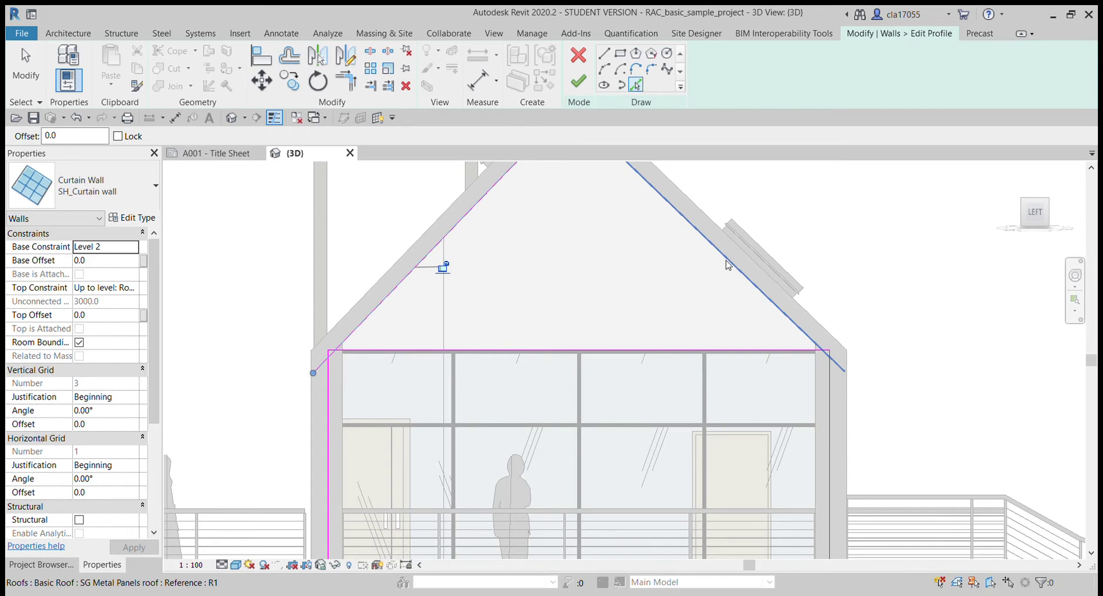
{"action": "left_click", "coordinate": [734, 269]}
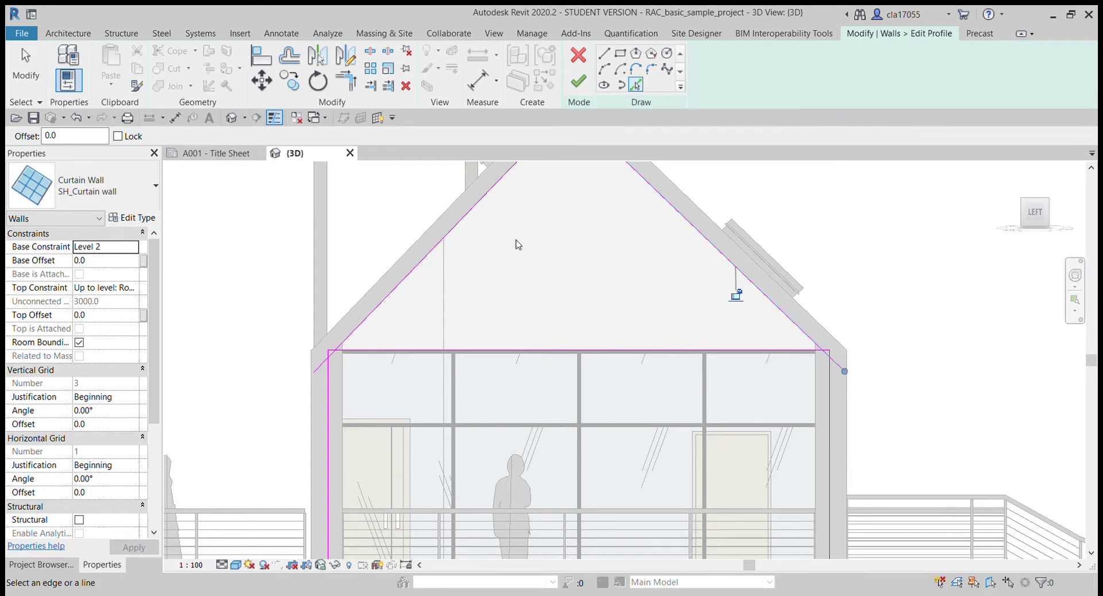
Pick the right gable wall's inner vertical edge as a profile line
{"action": "middle_click_drag", "start_coordinate": [459, 282], "coordinate": [423, 316]}
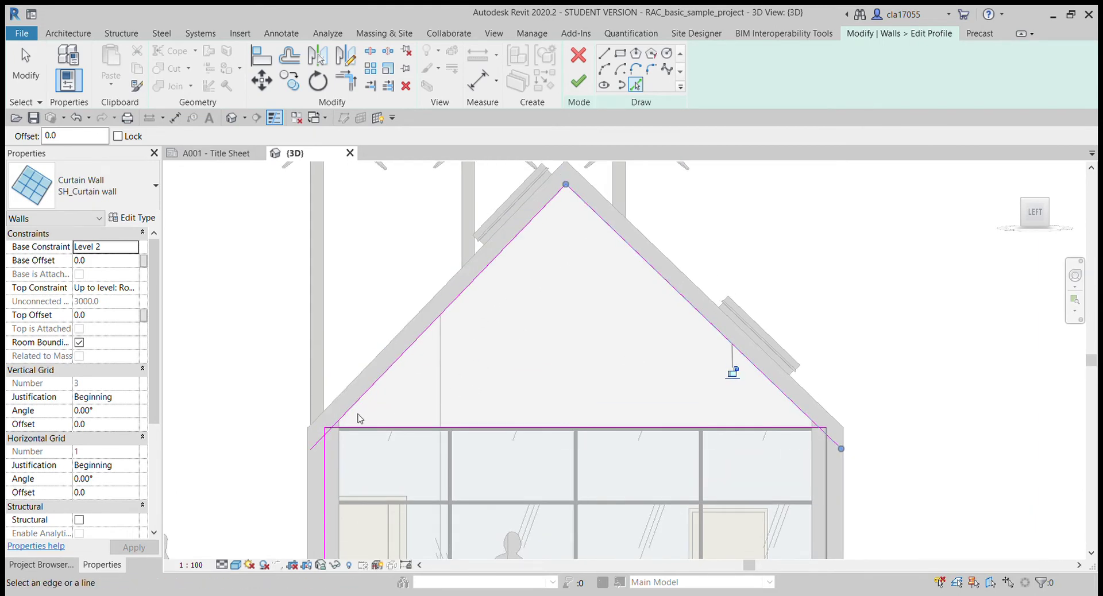
{"action": "scroll", "coordinate": [358, 418], "scroll_direction": "up", "scroll_amount": 5}
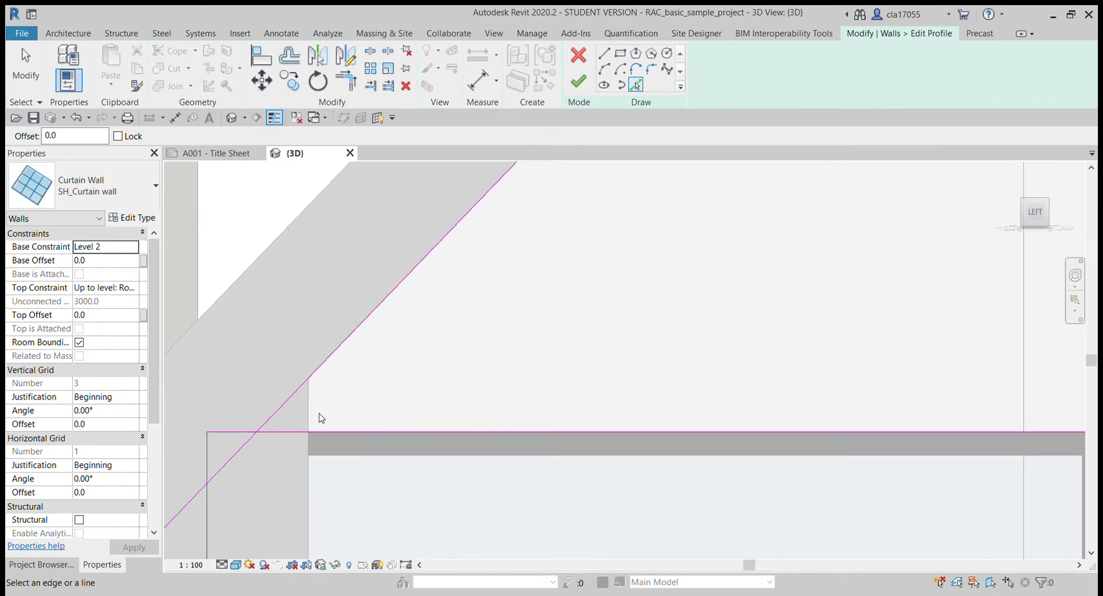
{"action": "scroll", "coordinate": [563, 382], "scroll_direction": "down", "scroll_amount": 5}
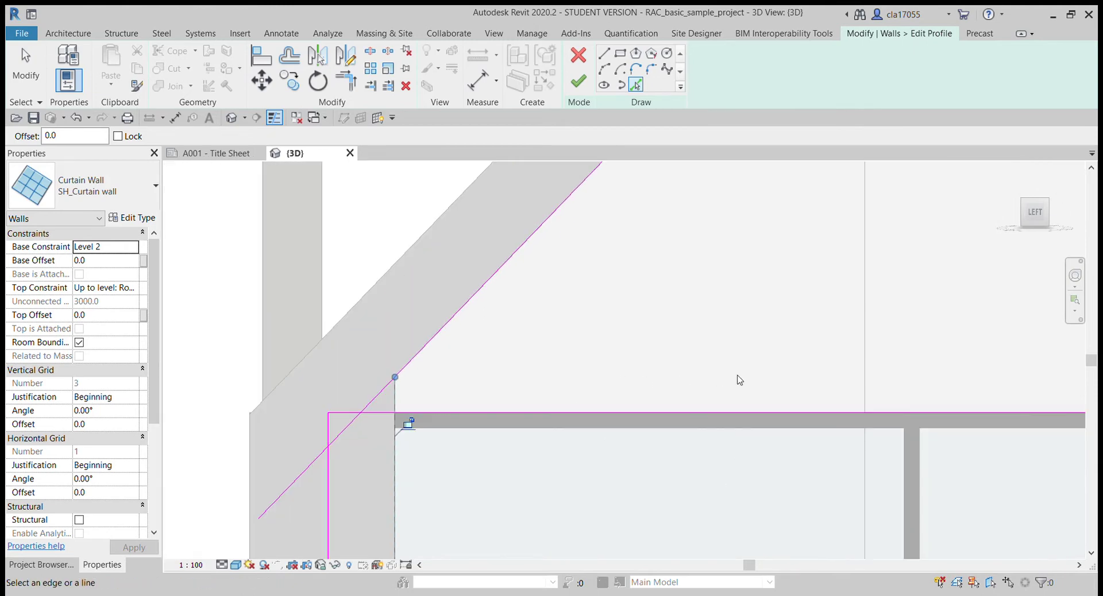
{"action": "middle_click_drag", "start_coordinate": [861, 405], "coordinate": [377, 362]}
{"action": "left_click", "coordinate": [586, 373]}
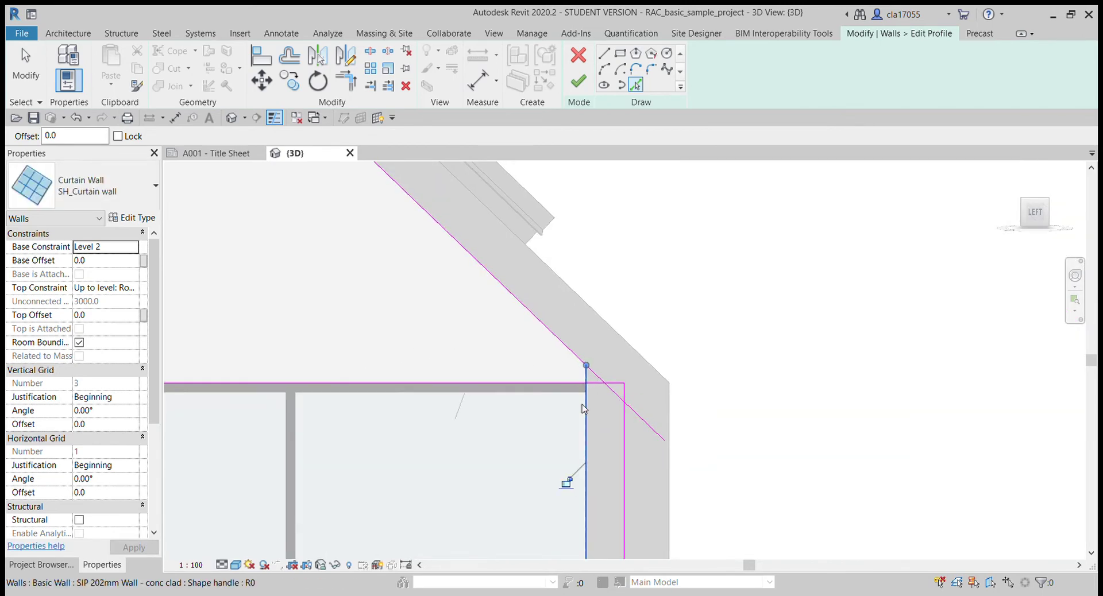
Trim the right roof slope, vertical and horizontal lines into clean corners with TR
{"action": "key", "text": "Escape"}
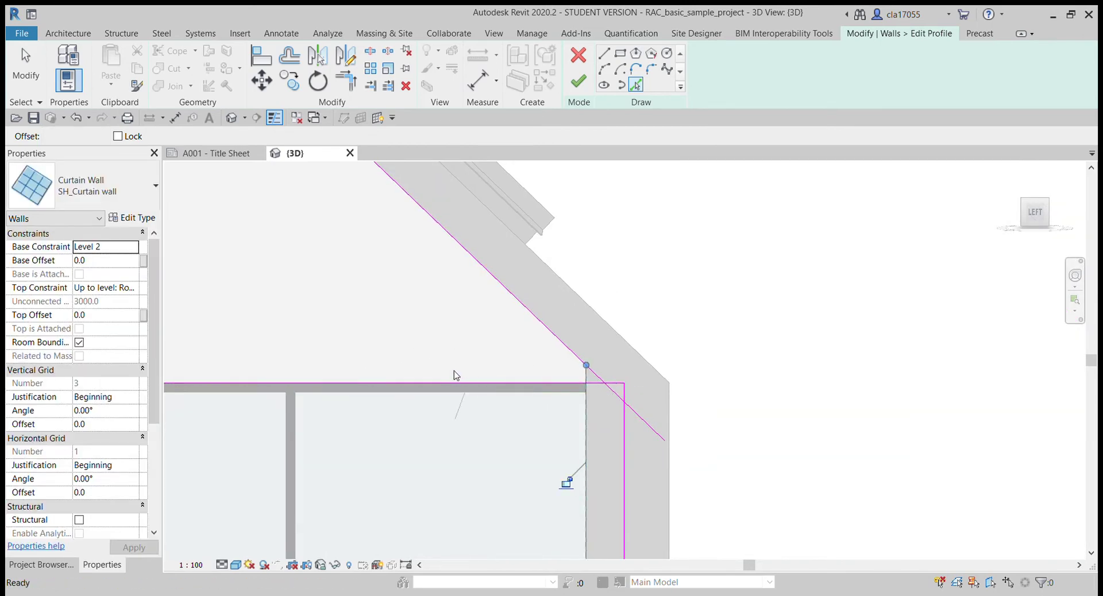
{"action": "key", "text": "t"}
{"action": "key", "text": "r"}
{"action": "scroll", "coordinate": [579, 351], "scroll_direction": "up", "scroll_amount": 2}
{"action": "left_click", "coordinate": [580, 353]}
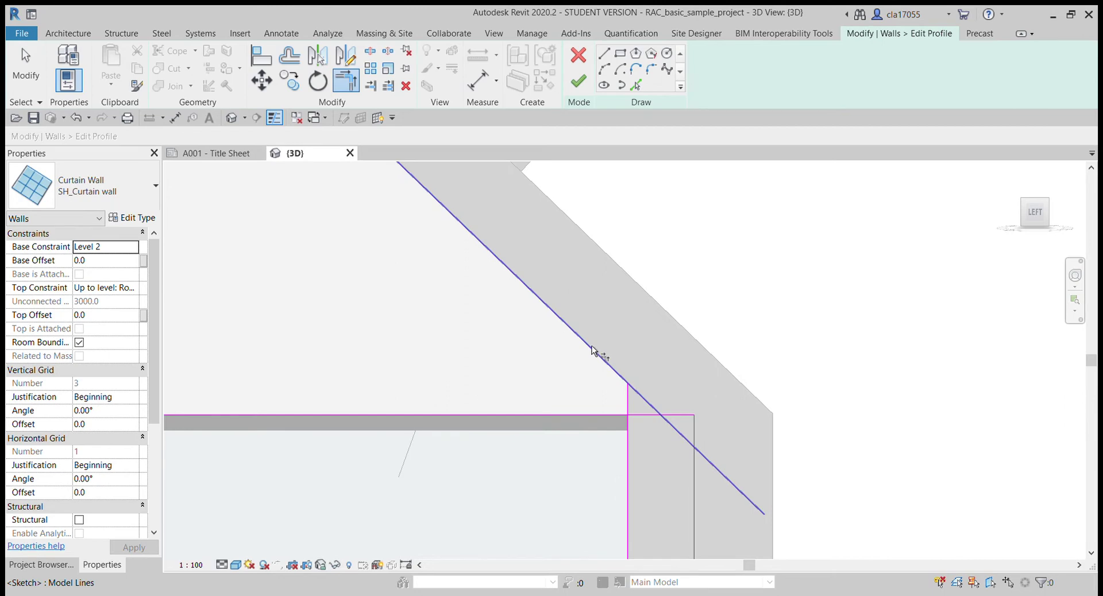
{"action": "left_click", "coordinate": [627, 401]}
{"action": "left_click", "coordinate": [627, 409]}
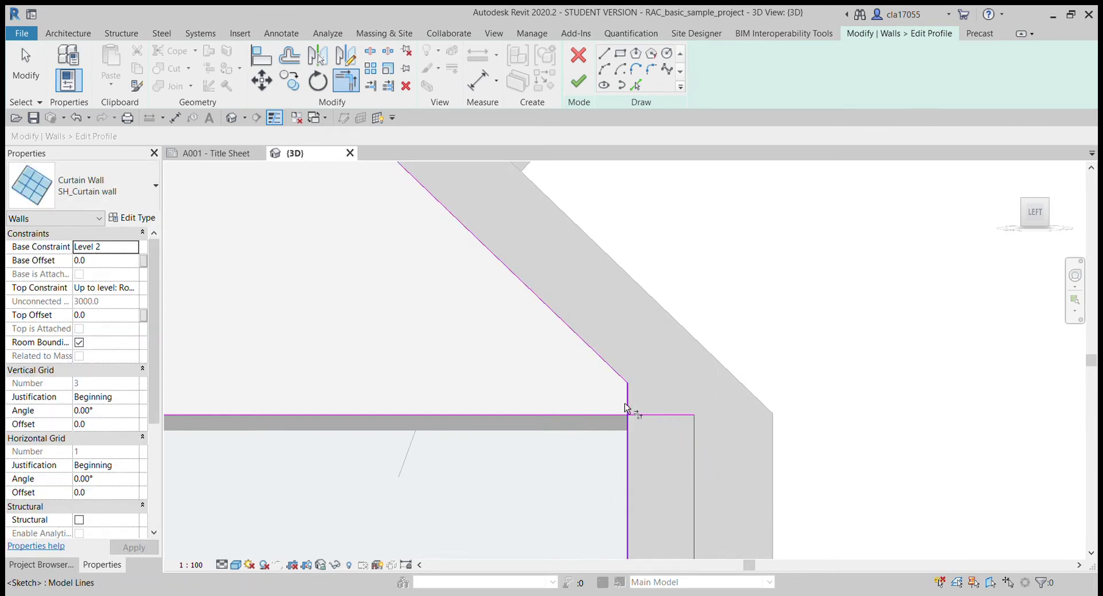
{"action": "left_click", "coordinate": [652, 415]}
Trim the left roof slope line to meet the left vertical line
{"action": "mouse_move", "coordinate": [616, 422]}
{"action": "middle_mouse_down"}
{"action": "mouse_move", "coordinate": [567, 389]}
{"action": "mouse_move", "coordinate": [352, 394]}
{"action": "mouse_move", "coordinate": [649, 370]}
{"action": "mouse_move", "coordinate": [637, 360]}
{"action": "mouse_move", "coordinate": [394, 362]}
{"action": "middle_mouse_up"}
{"action": "scroll", "coordinate": [640, 369], "scroll_direction": "up", "scroll_amount": 3}
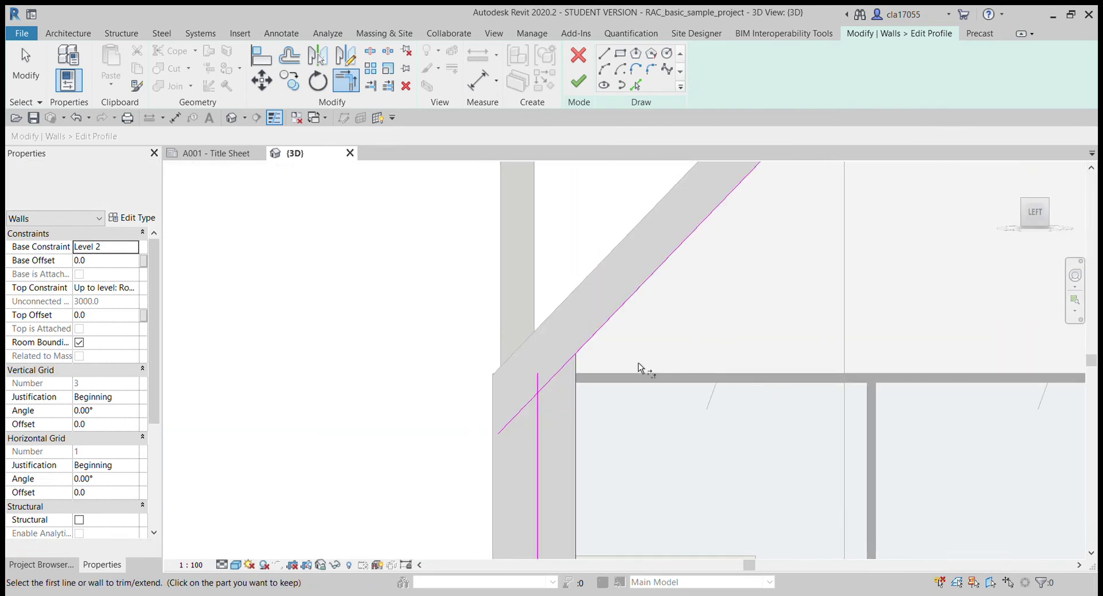
{"action": "scroll", "coordinate": [522, 333], "scroll_direction": "up", "scroll_amount": 2}
{"action": "left_click", "coordinate": [622, 355]}
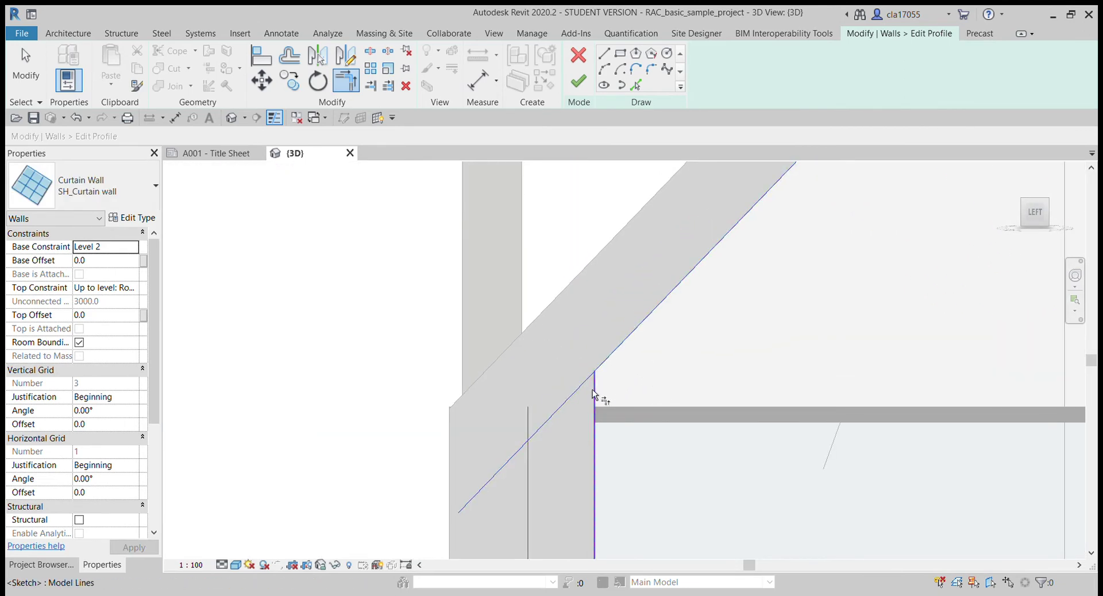
{"action": "left_click", "coordinate": [596, 395]}
{"action": "mouse_move", "coordinate": [596, 396]}
{"action": "middle_mouse_down"}
{"action": "mouse_move", "coordinate": [576, 424]}
{"action": "mouse_move", "coordinate": [618, 414]}
{"action": "mouse_move", "coordinate": [594, 342]}
{"action": "mouse_move", "coordinate": [469, 336]}
{"action": "mouse_move", "coordinate": [443, 328]}
{"action": "mouse_move", "coordinate": [453, 305]}
{"action": "middle_mouse_up"}
{"action": "scroll", "coordinate": [453, 305], "scroll_direction": "down", "scroll_amount": 2}
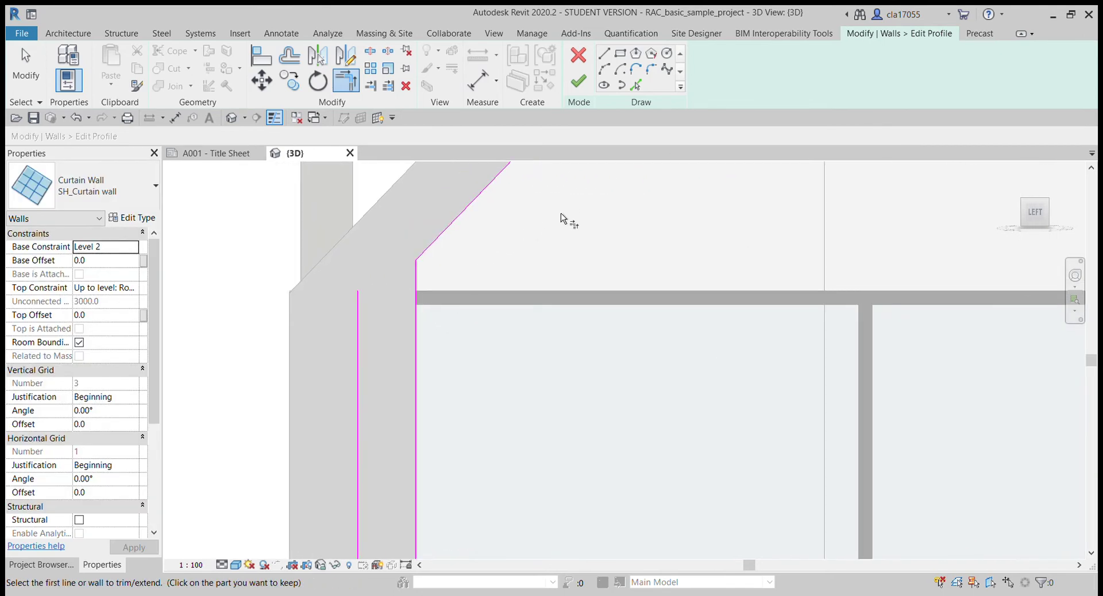
Add the missing left horizontal wall edge as a profile line with Pick Lines
{"action": "left_click", "coordinate": [634, 81]}
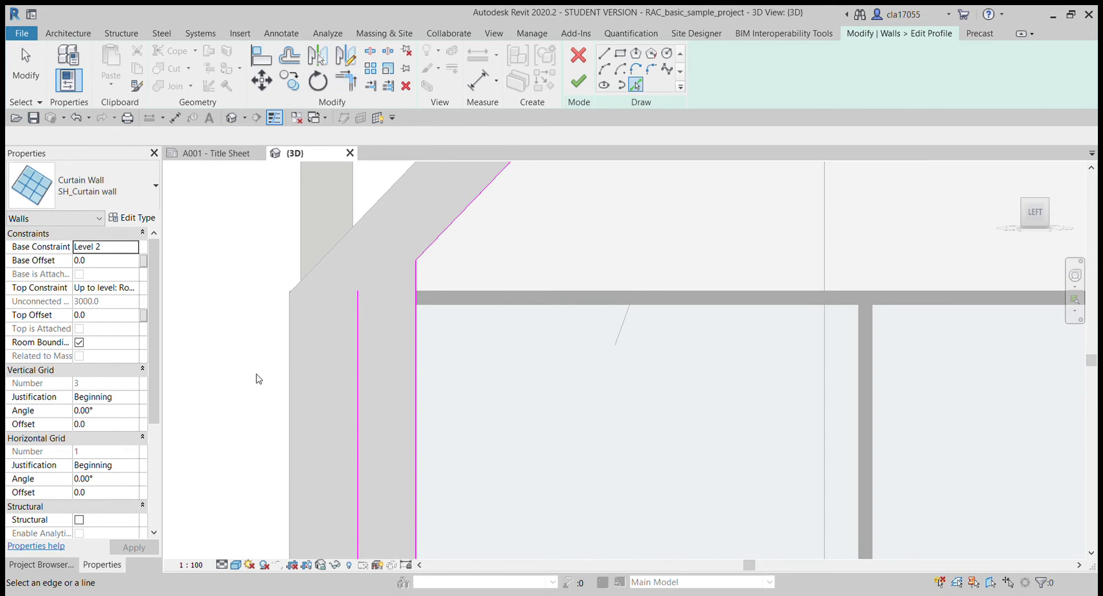
{"action": "left_click", "coordinate": [385, 290]}
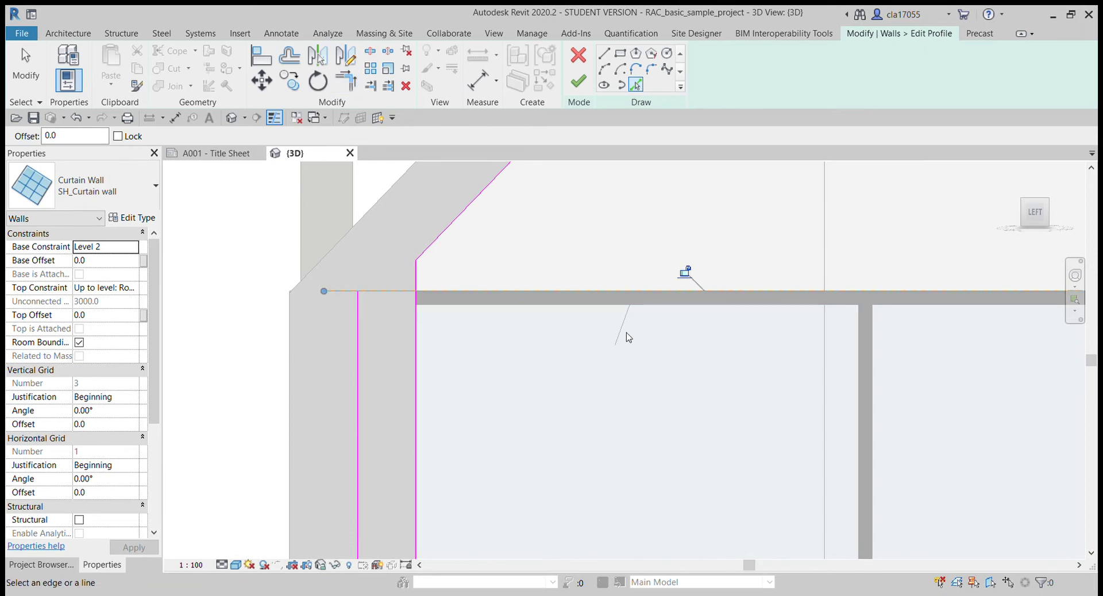
{"action": "left_click", "coordinate": [451, 291]}
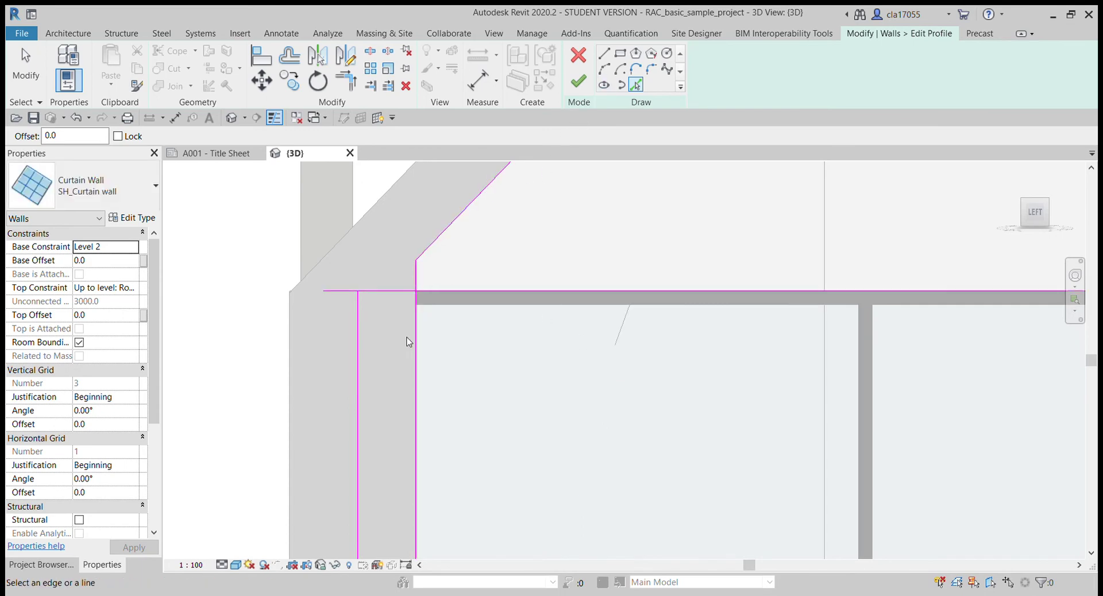
{"action": "key", "text": "Escape"}
Trim the new horizontal line and left vertical line to close the left corners
{"action": "left_click", "coordinate": [384, 291]}
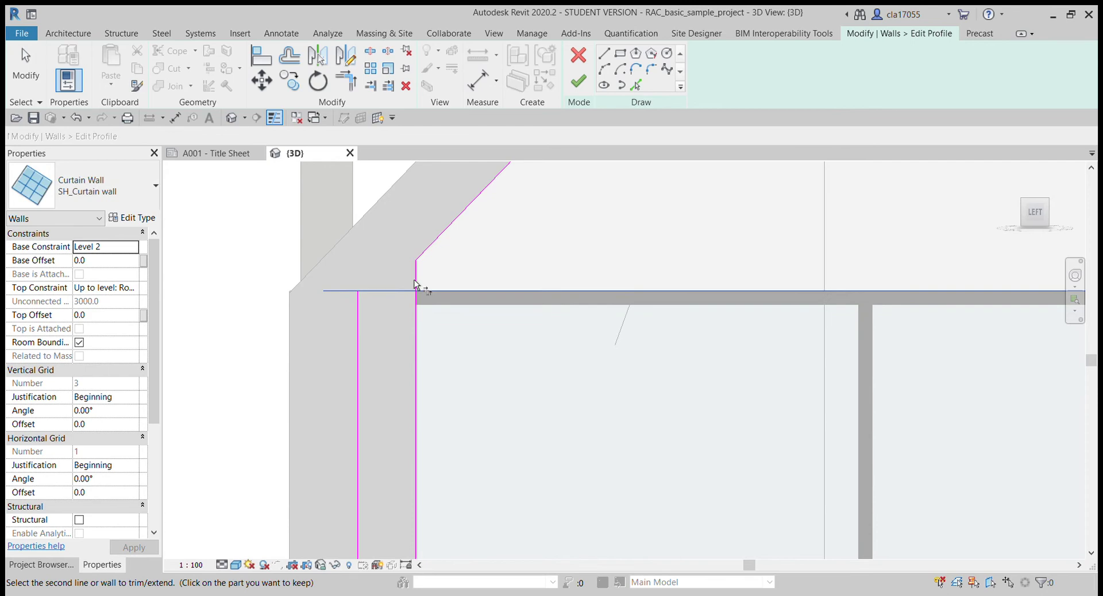
{"action": "key", "text": "t"}
{"action": "key", "text": "r"}
{"action": "left_click", "coordinate": [418, 283]}
{"action": "left_click", "coordinate": [388, 291]}
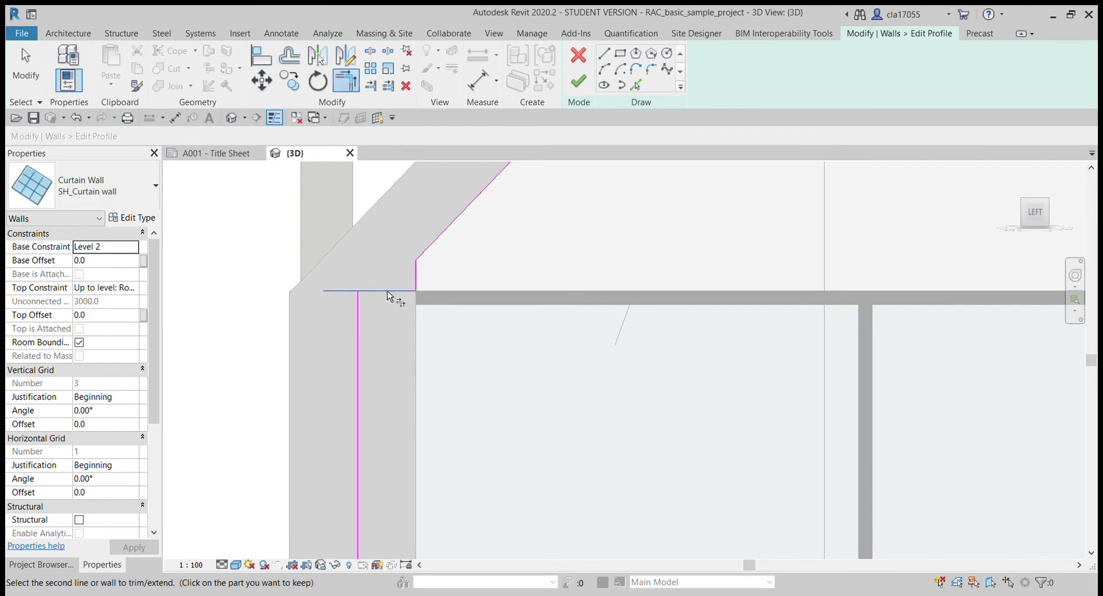
{"action": "left_click", "coordinate": [360, 315]}
{"action": "scroll", "coordinate": [727, 347], "scroll_direction": "down", "scroll_amount": 6}
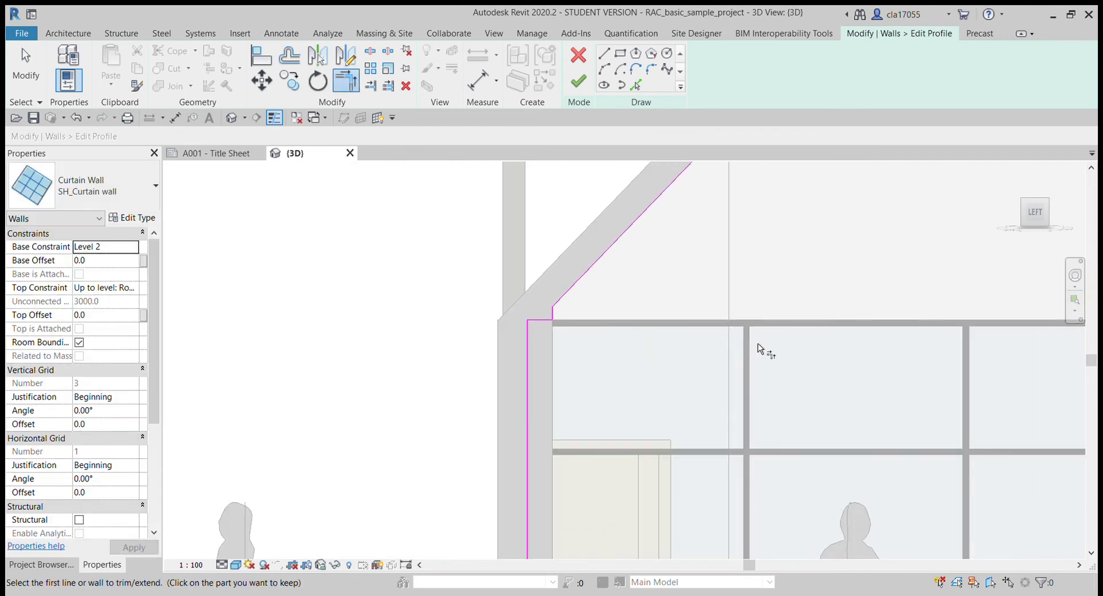
{"action": "middle_click_drag", "start_coordinate": [650, 337], "coordinate": [622, 395]}
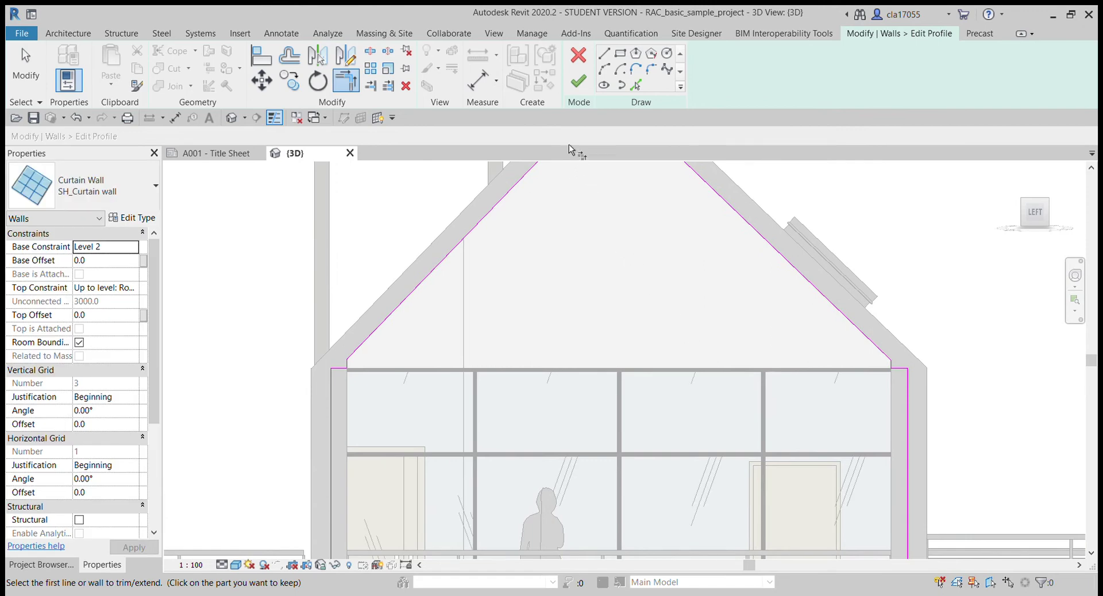
Finish the profile edit, deselect, and orbit to check the glazing fills the gable
{"action": "left_click", "coordinate": [579, 81]}
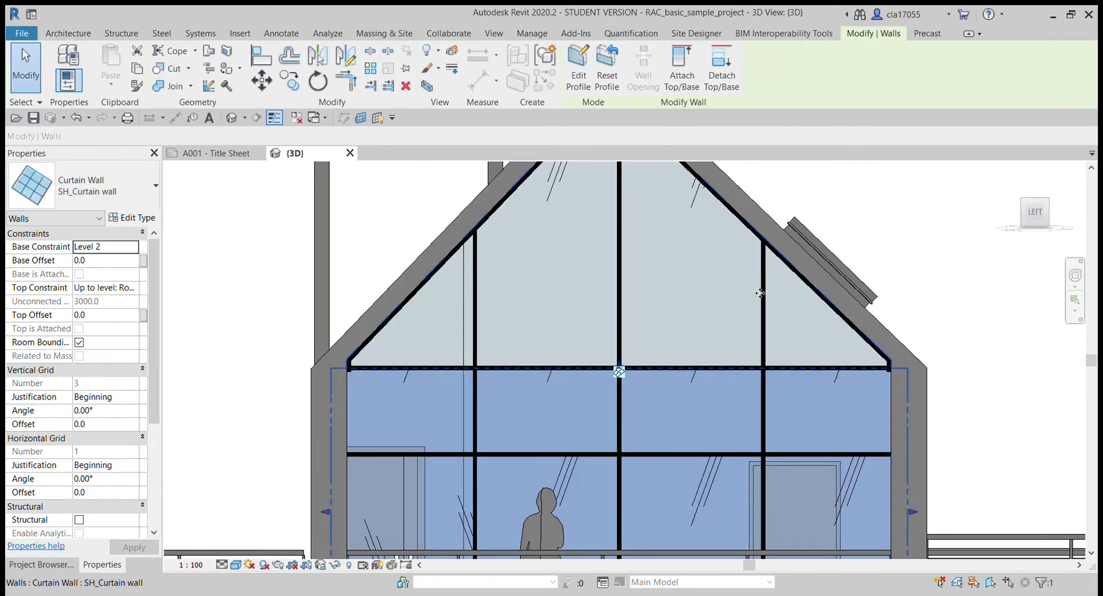
{"action": "scroll", "coordinate": [778, 344], "scroll_direction": "down", "scroll_amount": 4}
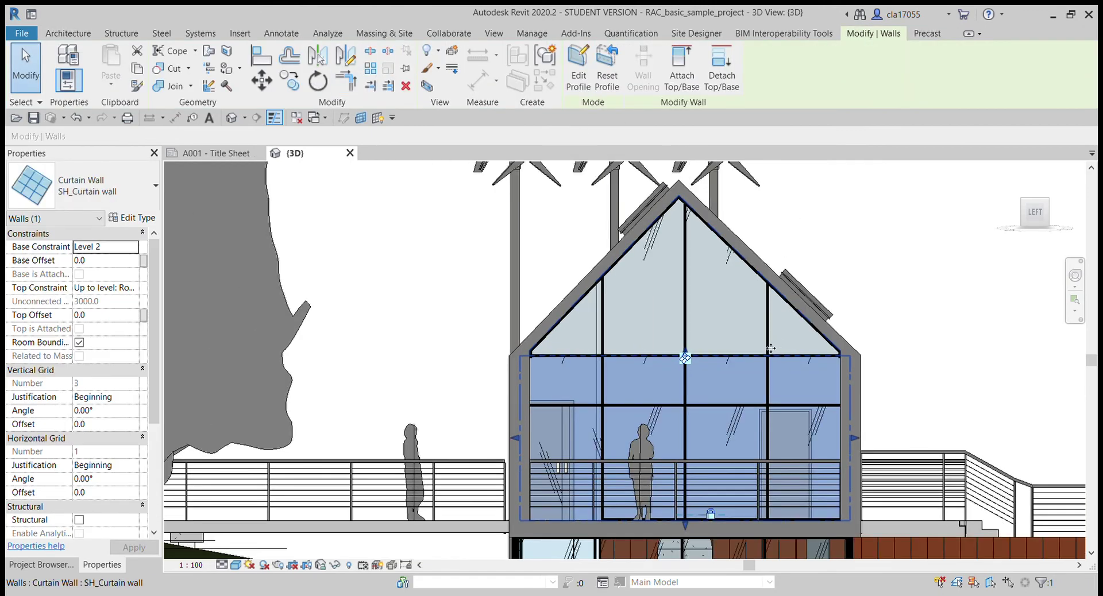
{"action": "scroll", "coordinate": [771, 348], "scroll_direction": "up", "scroll_amount": 2}
{"action": "key", "text": "Escape"}
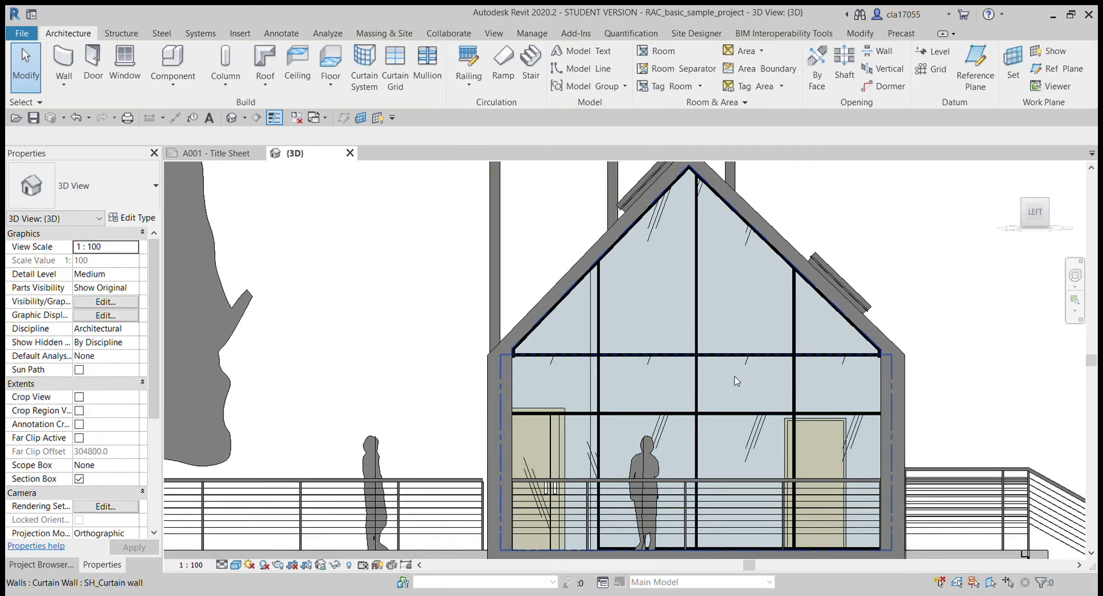
{"action": "middle_click_drag", "start_coordinate": [752, 361], "coordinate": [598, 384], "text": "shift"}
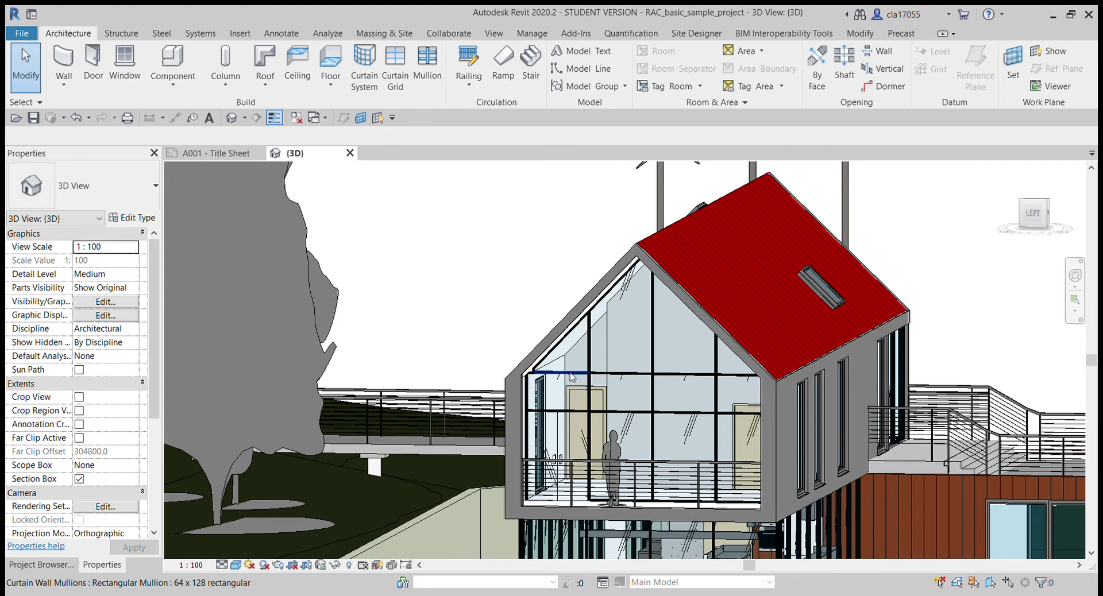